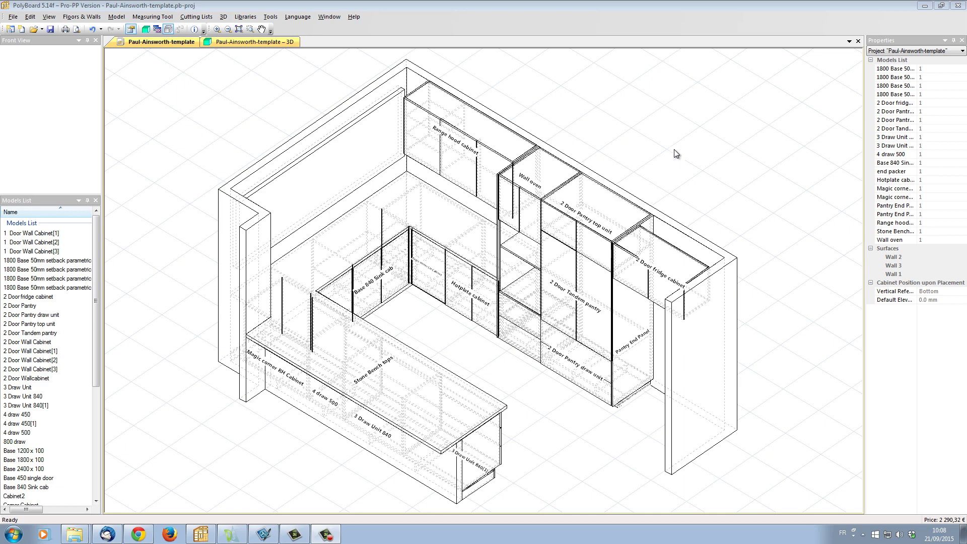
# Set the project's view angle to the top view
pyautogui.rightClick(554, 103)
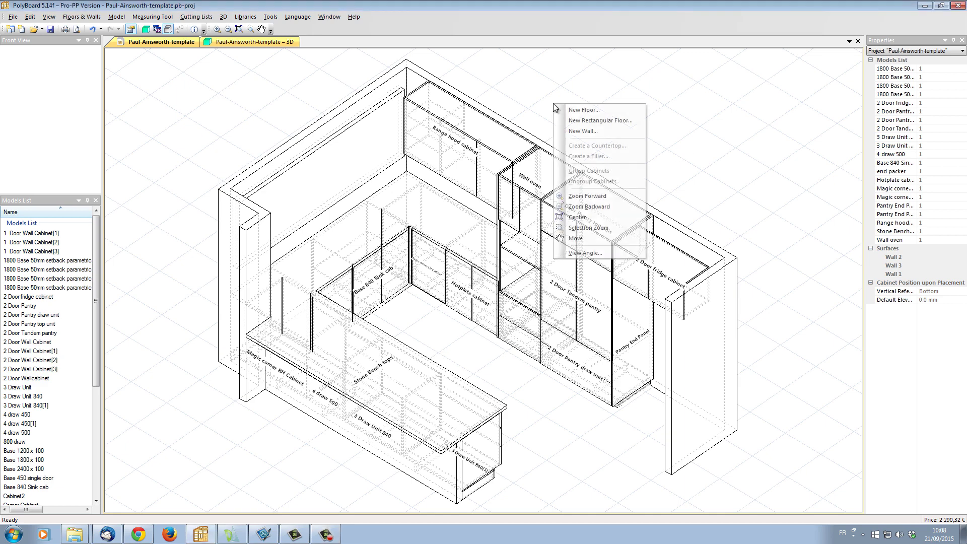
pyautogui.click(621, 253)
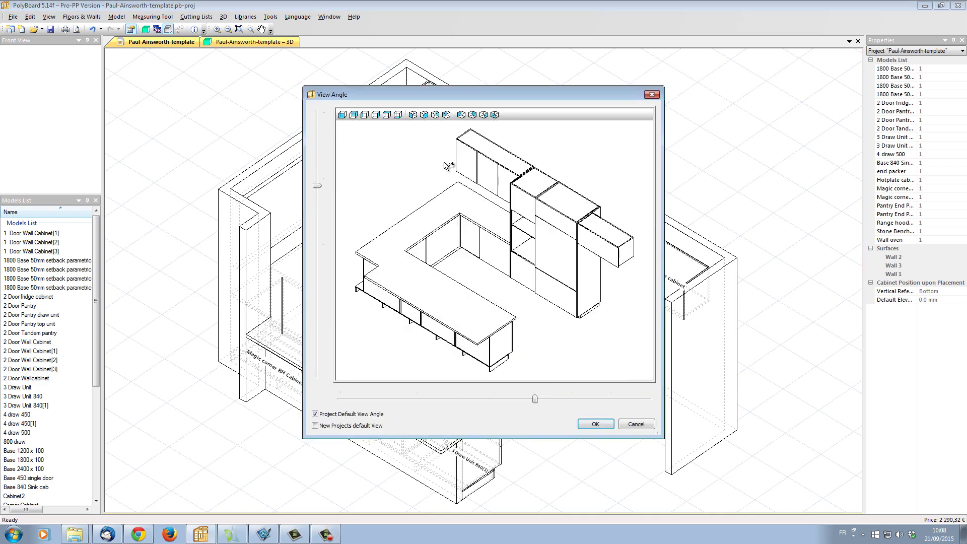
pyautogui.click(387, 115)
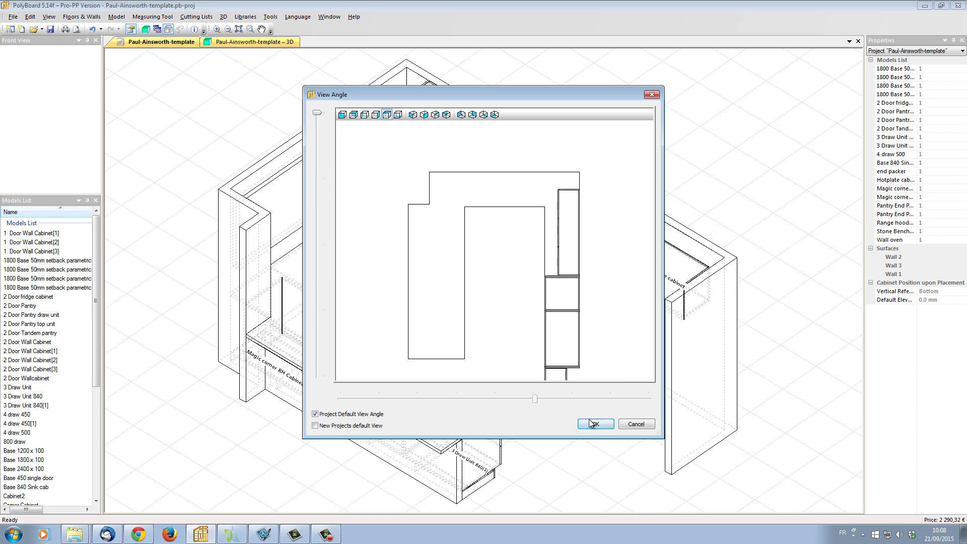
pyautogui.click(594, 423)
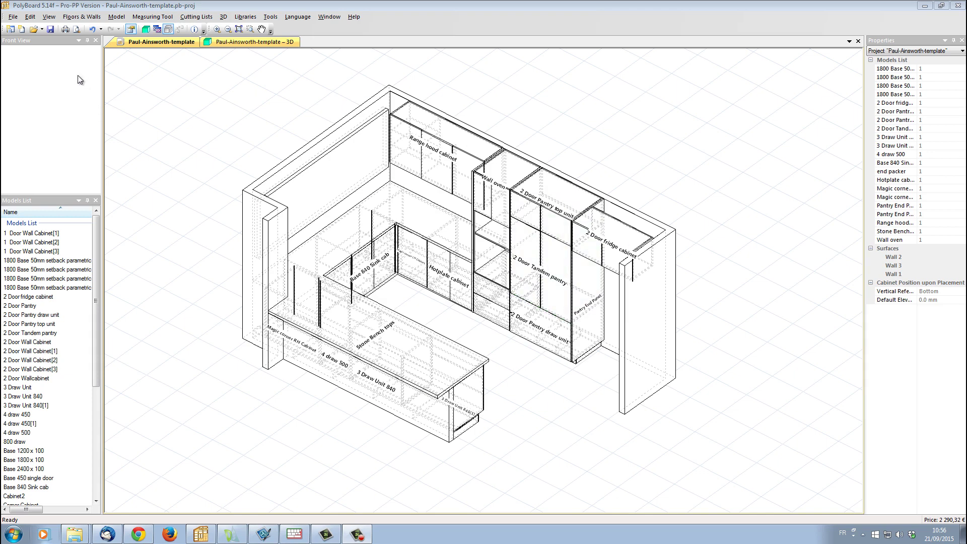
# Preview the first two pages of the project printout, including the cabinets list and cutting lists, and leave the preview
pyautogui.click(13, 17)
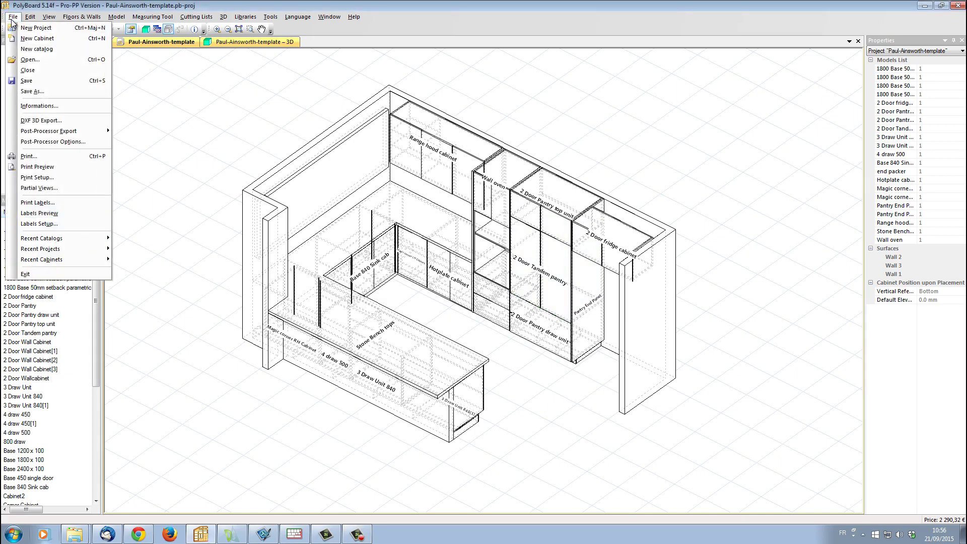
pyautogui.click(44, 171)
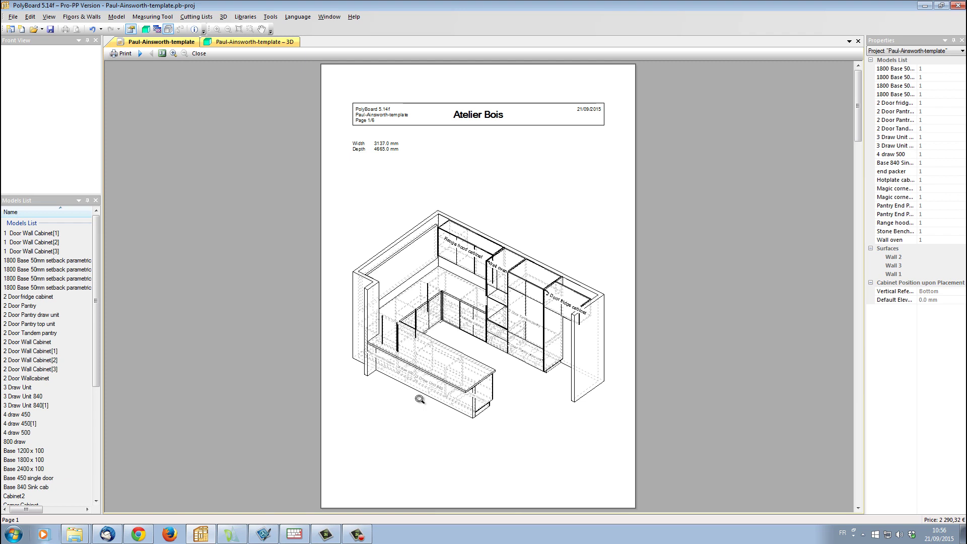
pyautogui.click(141, 54)
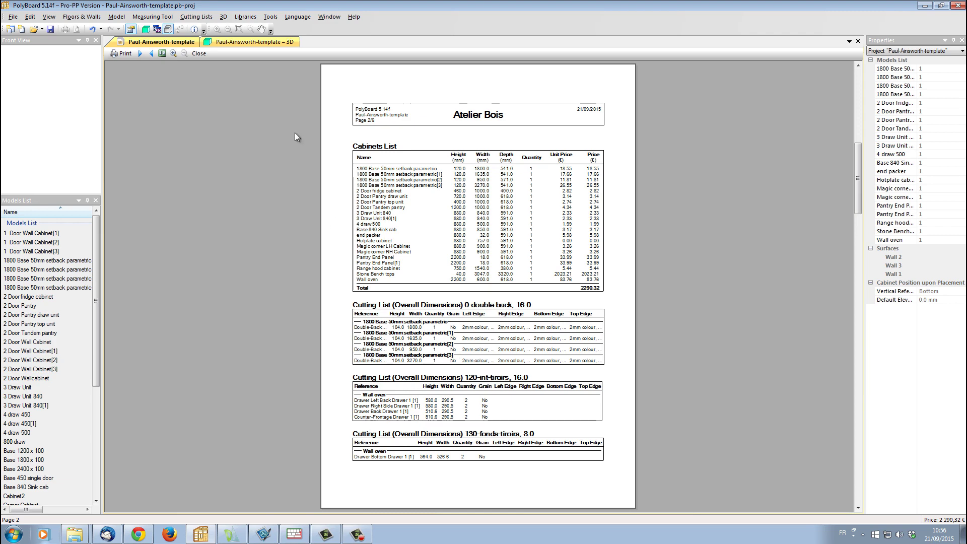
pyautogui.click(199, 53)
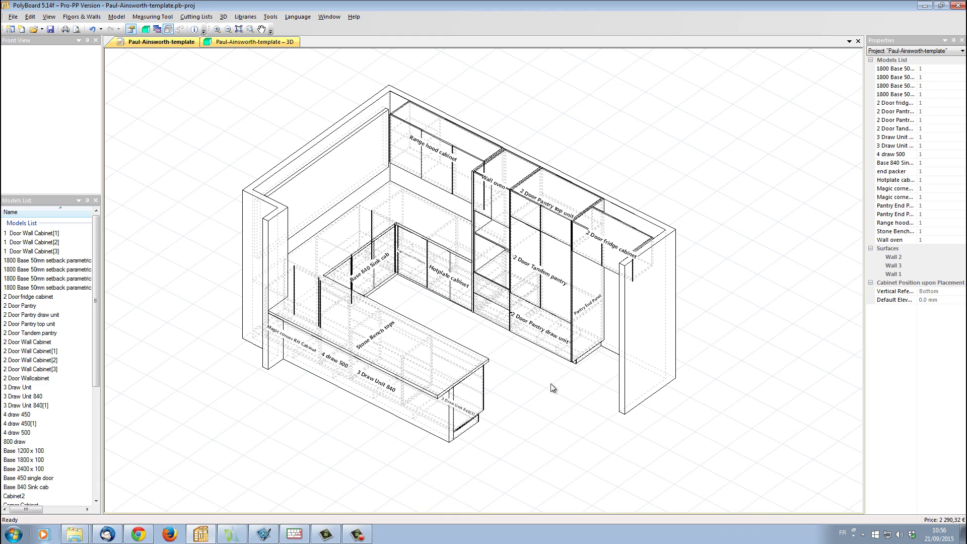
# Add a partial view named "left view" to the project and orient it to the left side
pyautogui.click(12, 16)
pyautogui.click(50, 190)
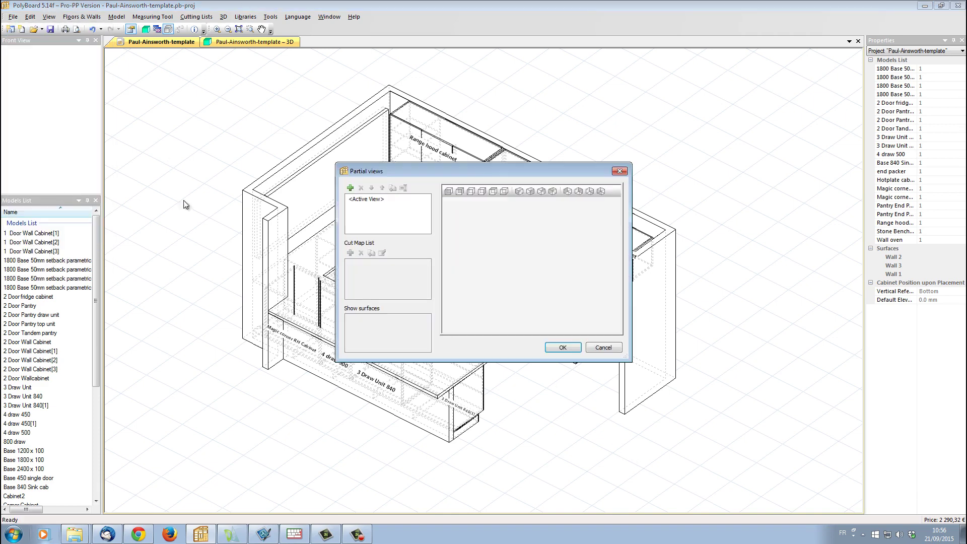
pyautogui.moveTo(482, 174); pyautogui.dragTo(712, 76)
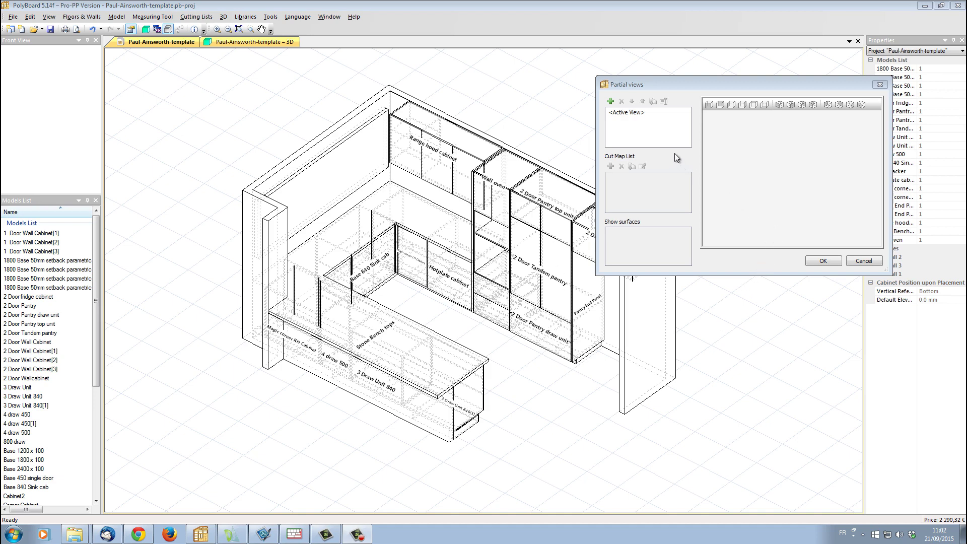
pyautogui.click(610, 102)
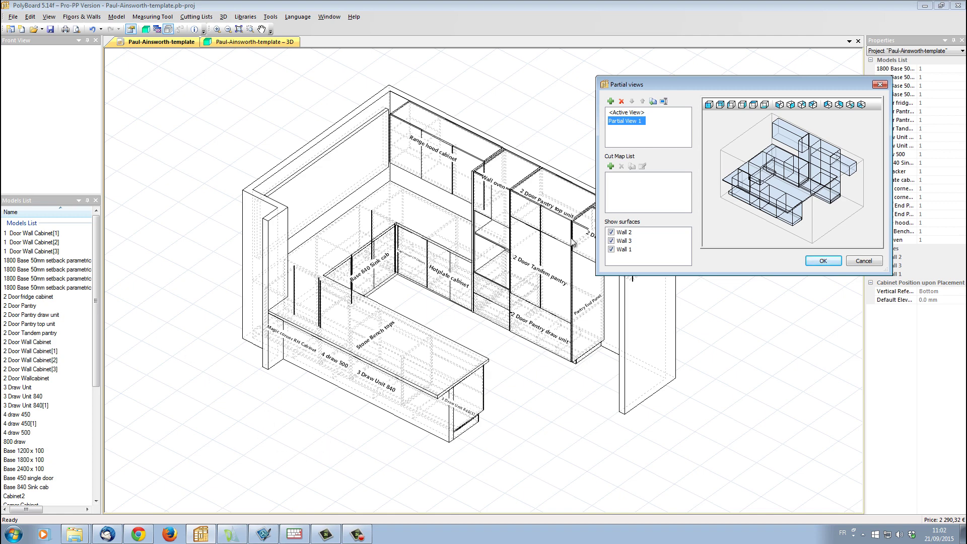
pyautogui.click(664, 101)
pyautogui.write('left view')
pyautogui.click(731, 105)
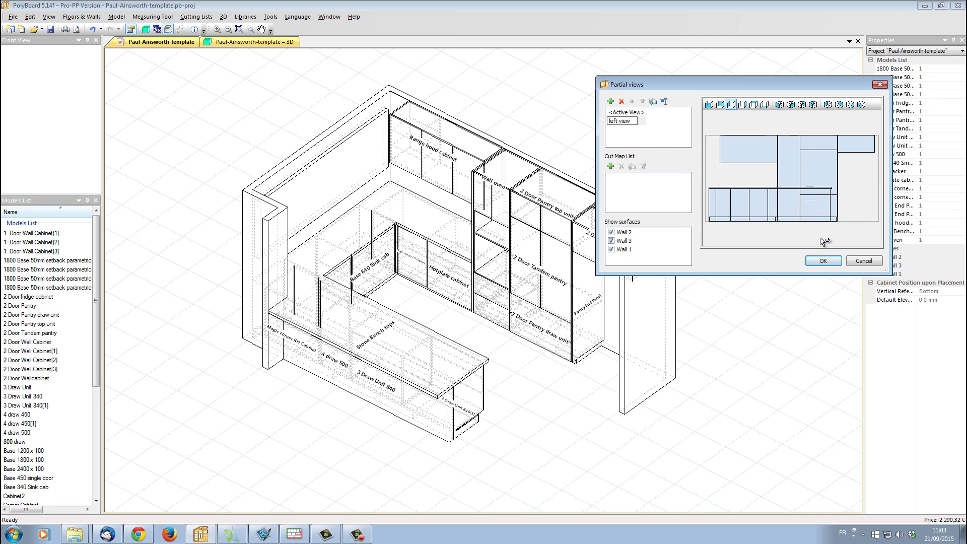
pyautogui.click(822, 261)
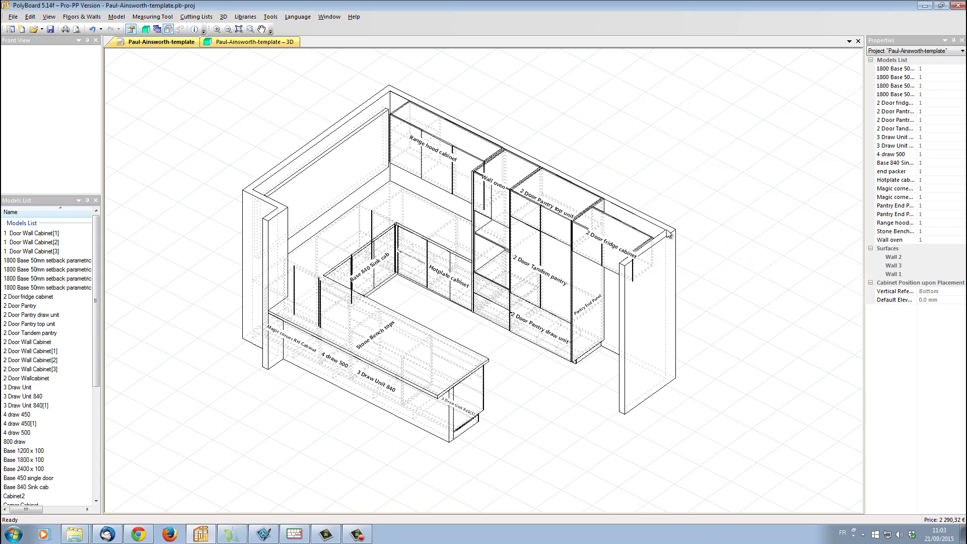
# Check the left view's page in the print preview and leave the preview
pyautogui.click(13, 17)
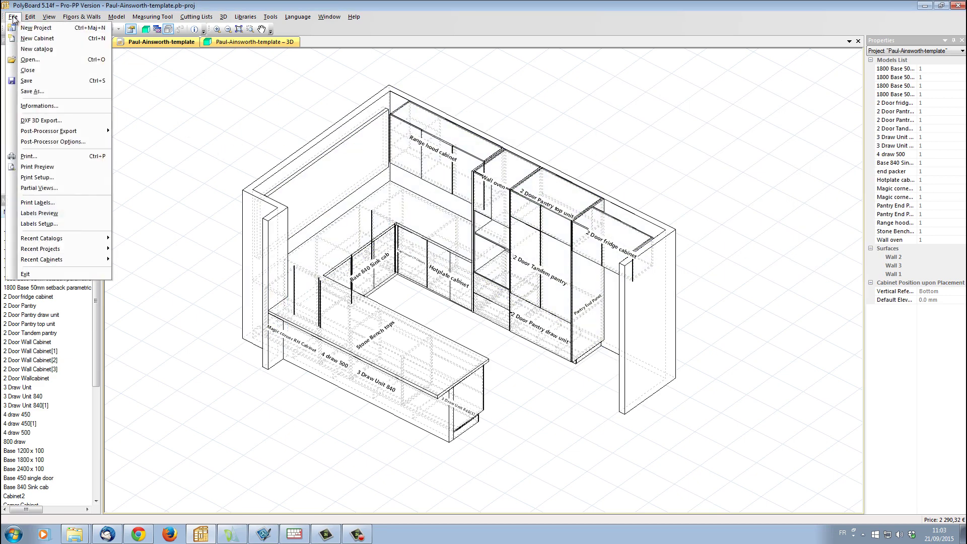
pyautogui.click(44, 167)
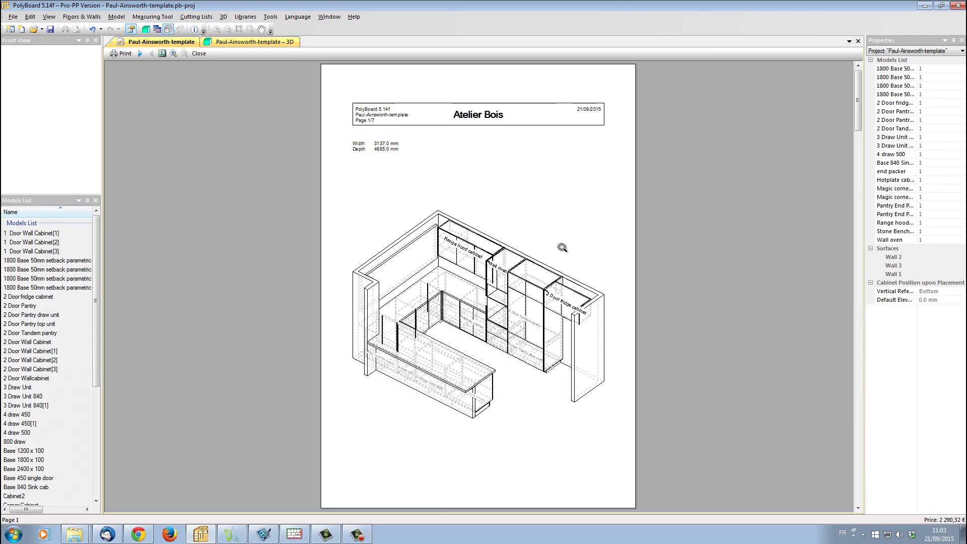
pyautogui.click(140, 53)
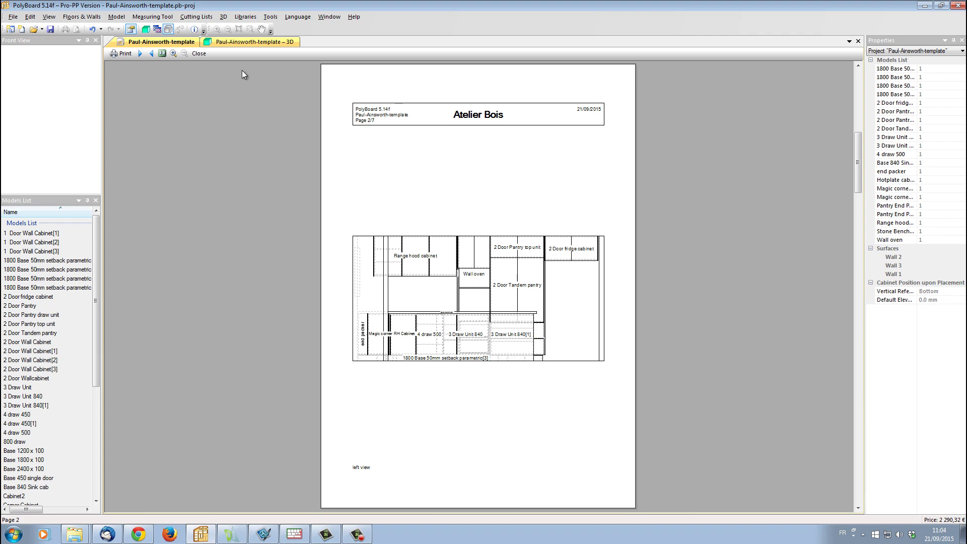
pyautogui.click(199, 54)
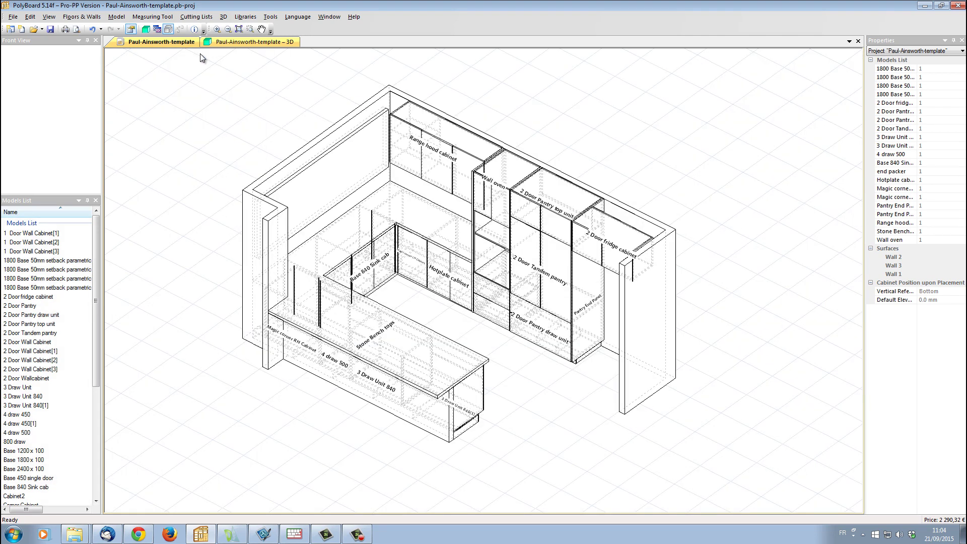
# Reopen the "left view" partial view, turn its model to a 3D angle and add a cut map to it
pyautogui.click(12, 16)
pyautogui.click(60, 187)
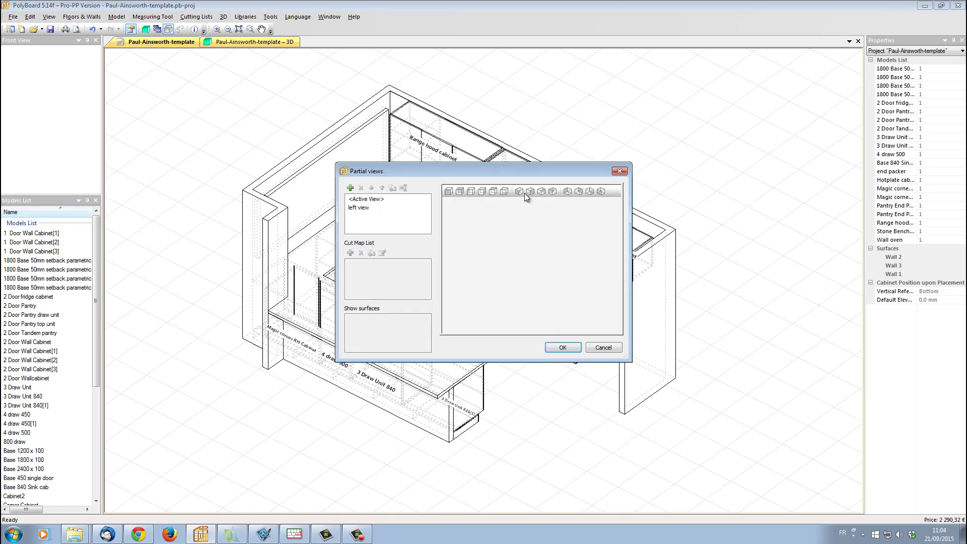
pyautogui.click(577, 116)
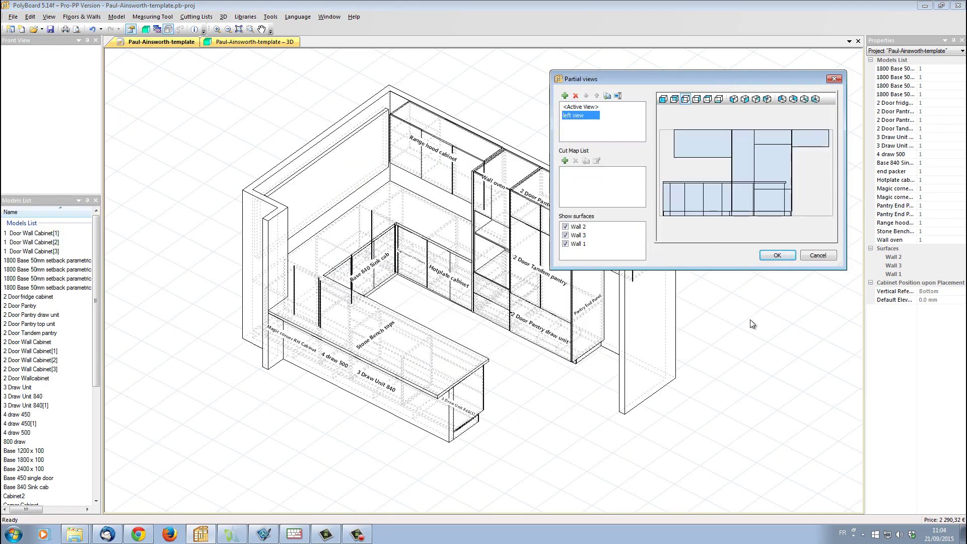
pyautogui.moveTo(763, 169); pyautogui.dragTo(738, 192)
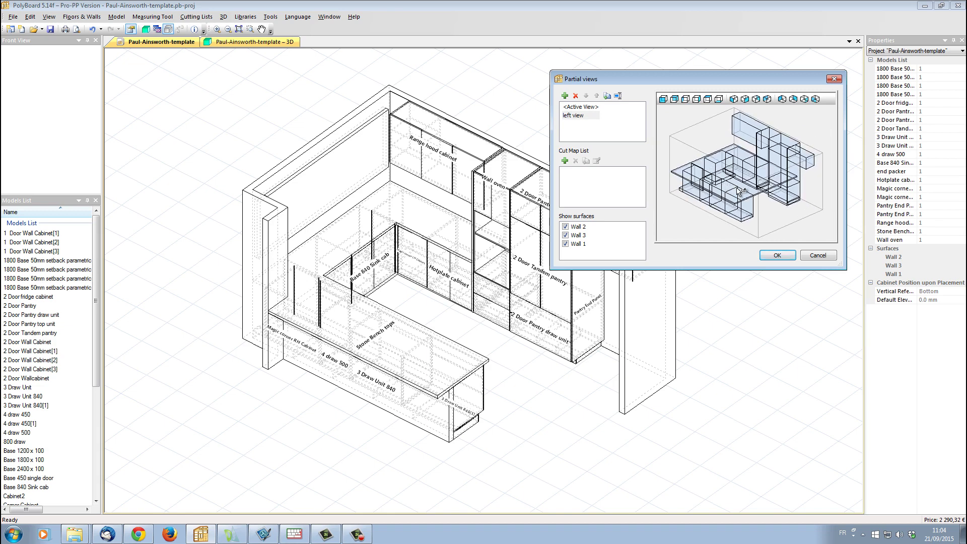
pyautogui.click(565, 161)
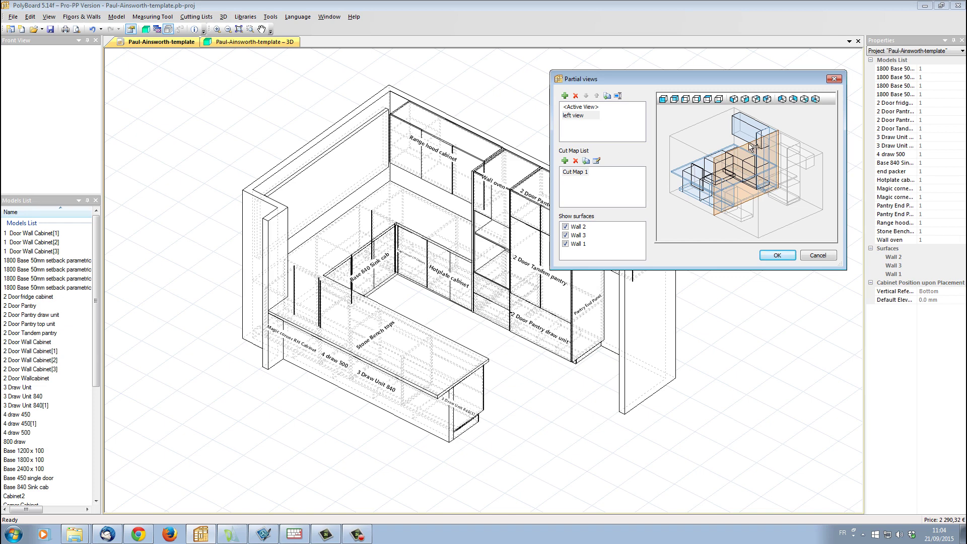
# Set the cut map's rotation to 90° and return the partial view to the left orientation
pyautogui.click(597, 161)
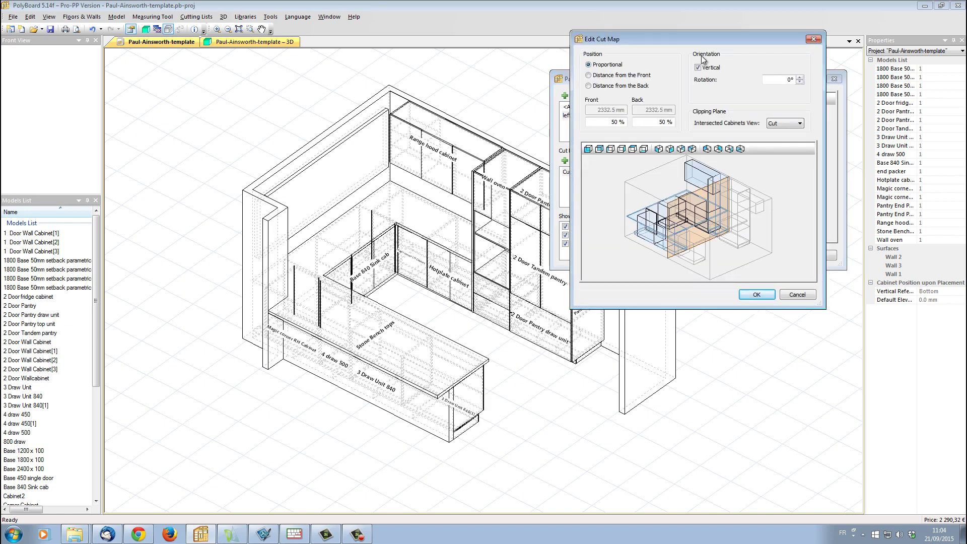
pyautogui.doubleClick(788, 79)
pyautogui.write('90')
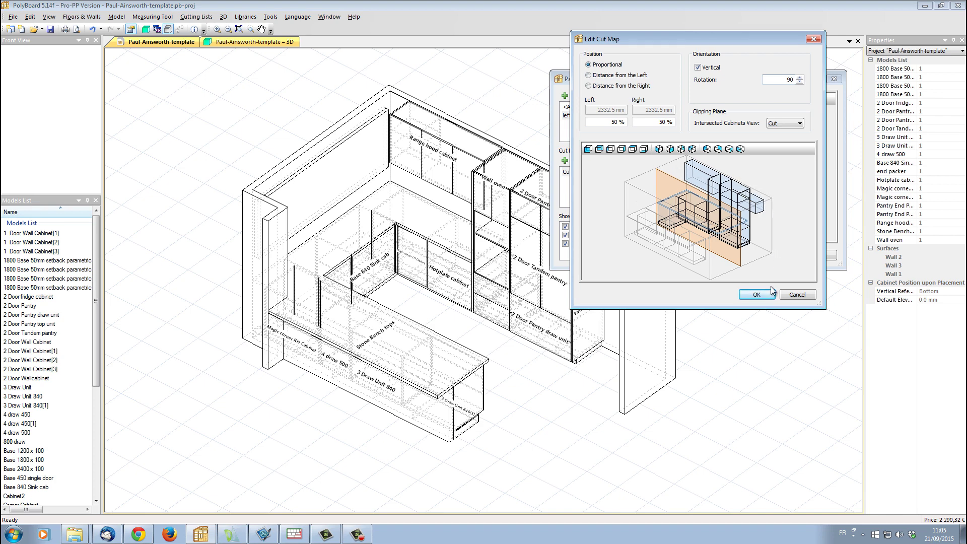
pyautogui.click(757, 295)
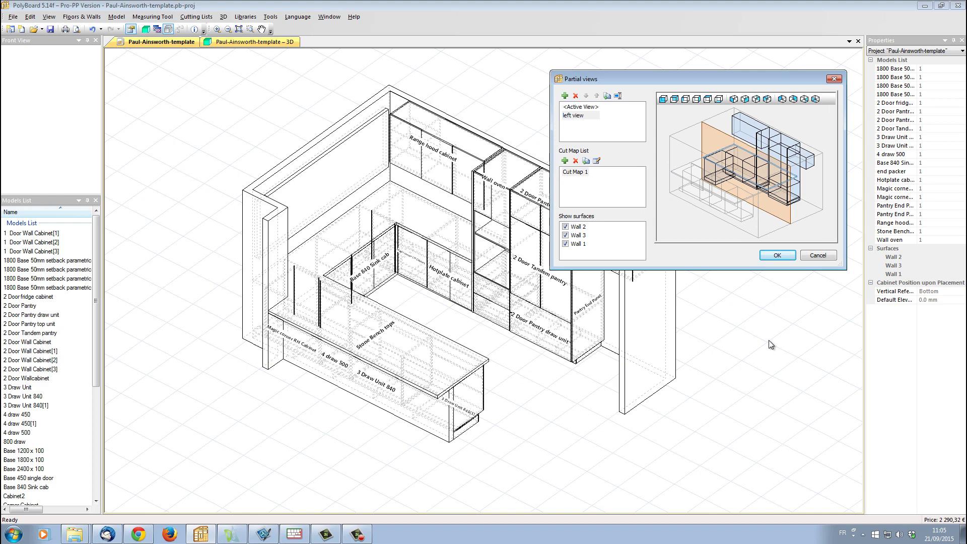
pyautogui.click(685, 99)
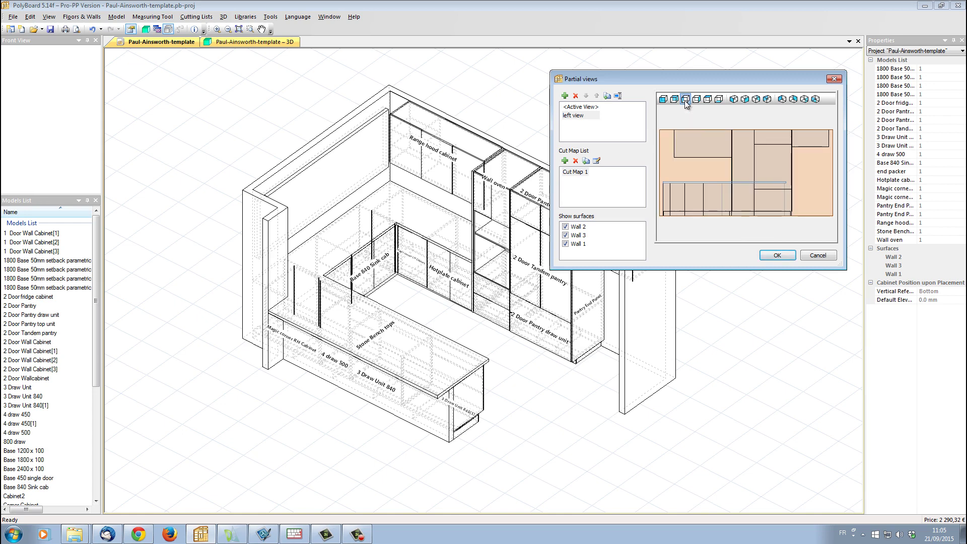
pyautogui.click(779, 255)
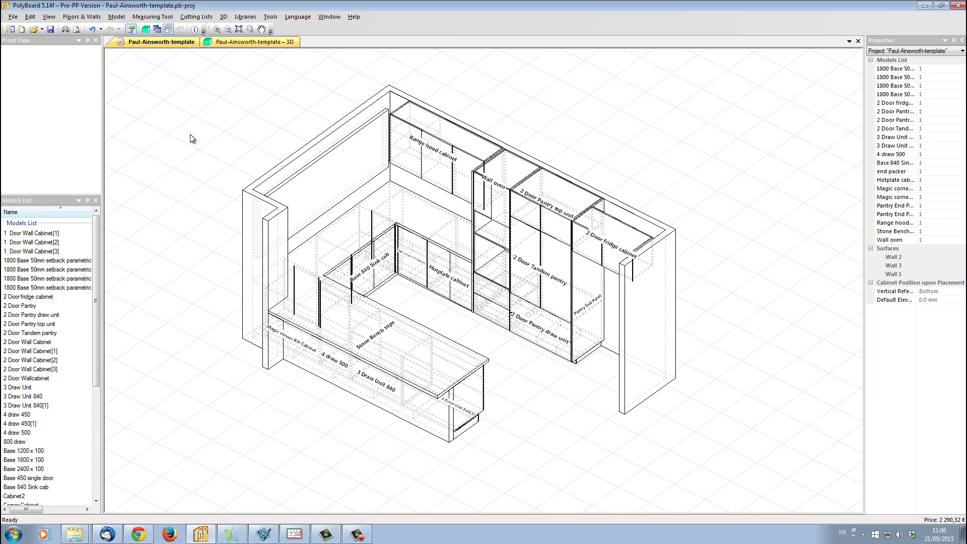
# Preview the printout again and examine the page of the left view with its cut map
pyautogui.click(13, 17)
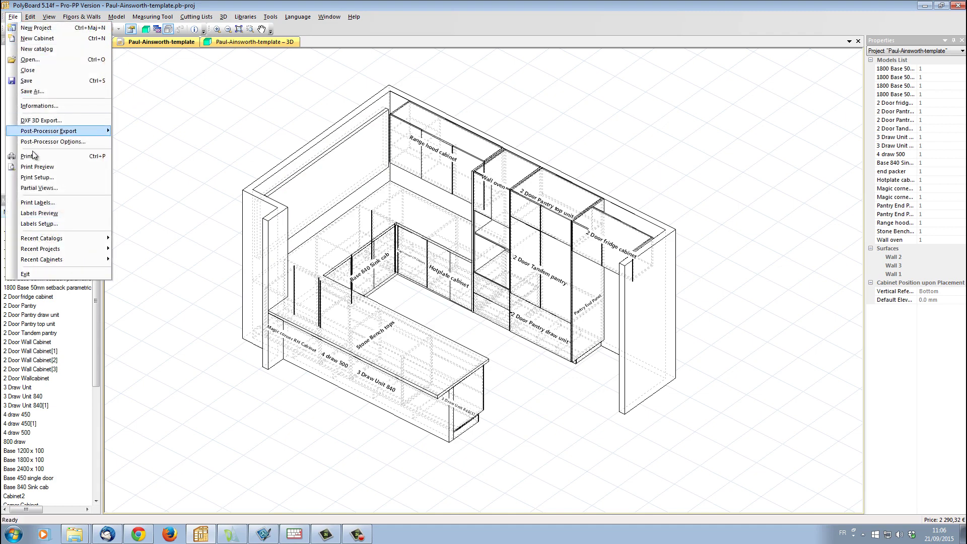
pyautogui.click(44, 167)
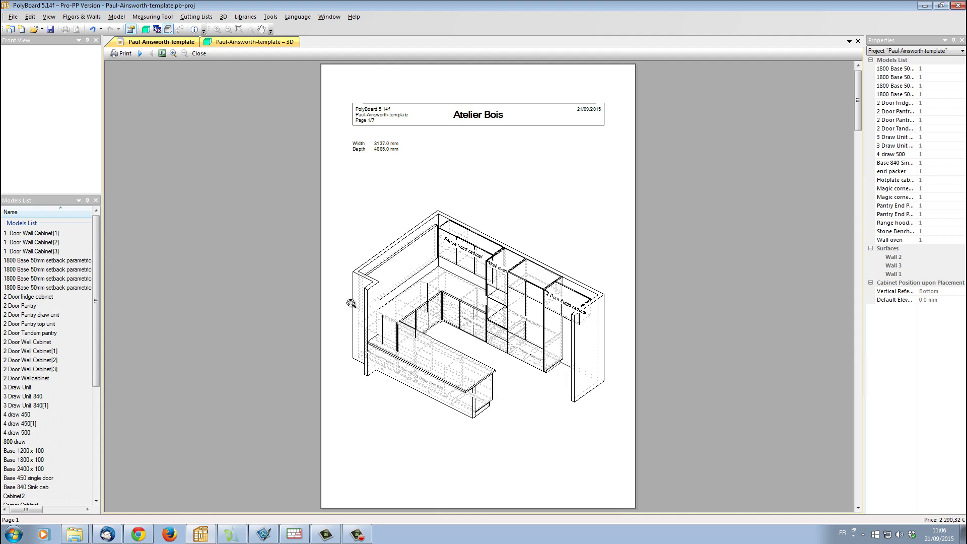
pyautogui.click(140, 53)
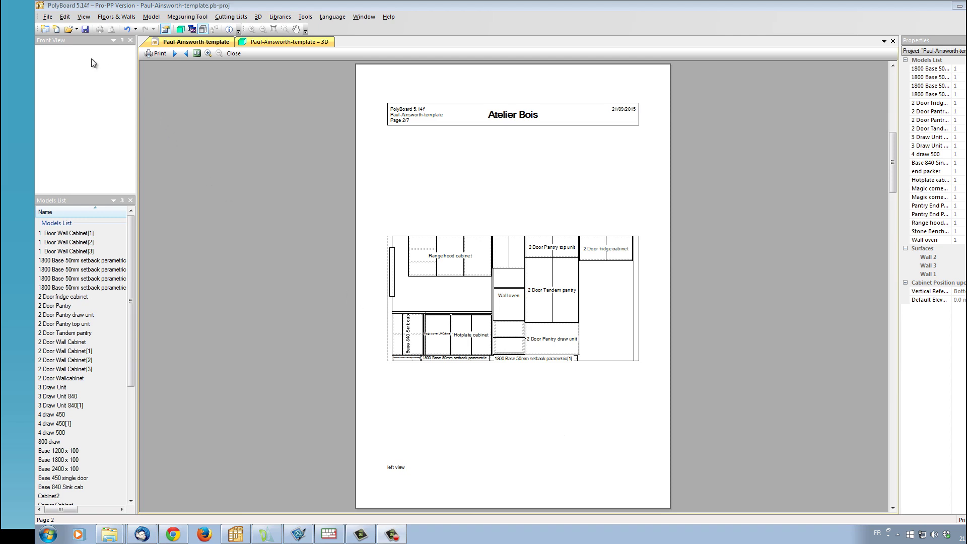
# Check whether the display of permanent dimensions is enabled for the project
pyautogui.click(82, 17)
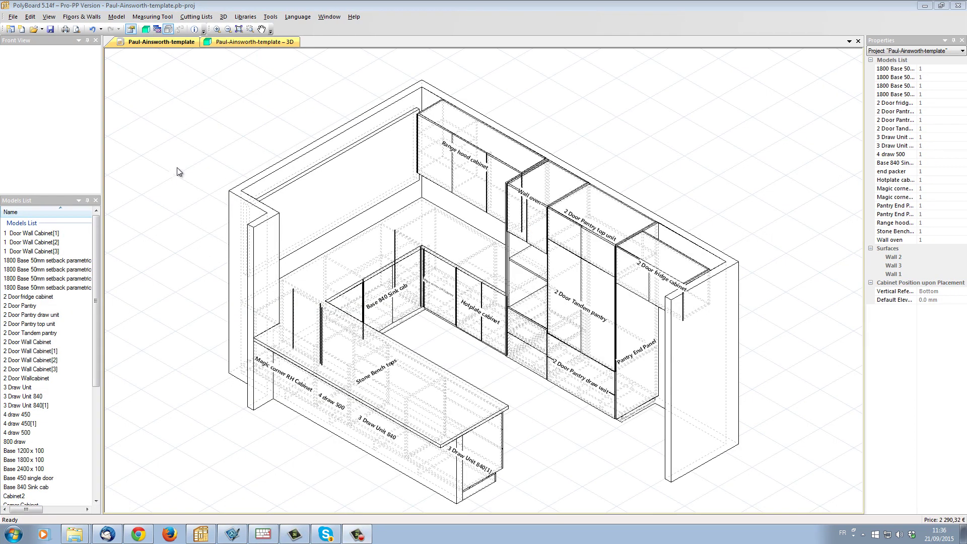
pyautogui.click(50, 17)
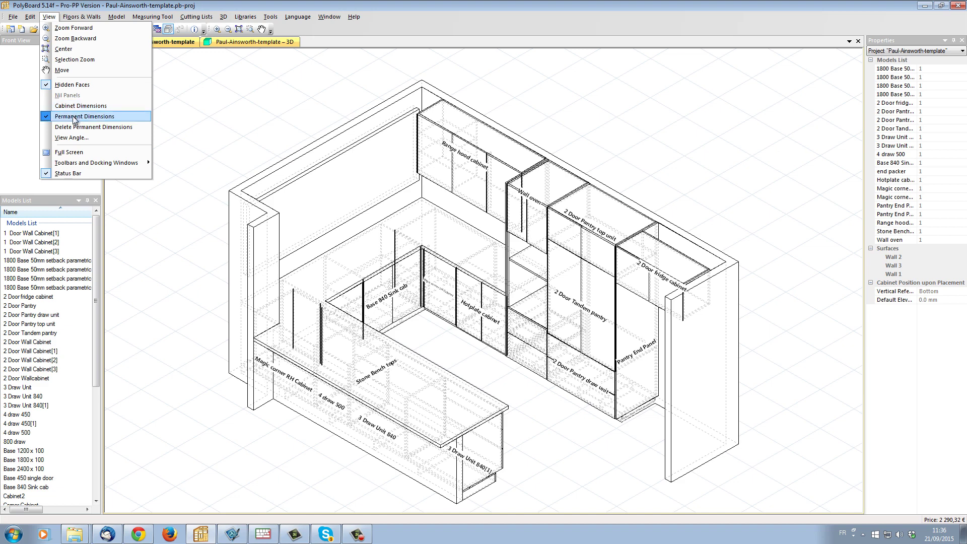
pyautogui.click(269, 104)
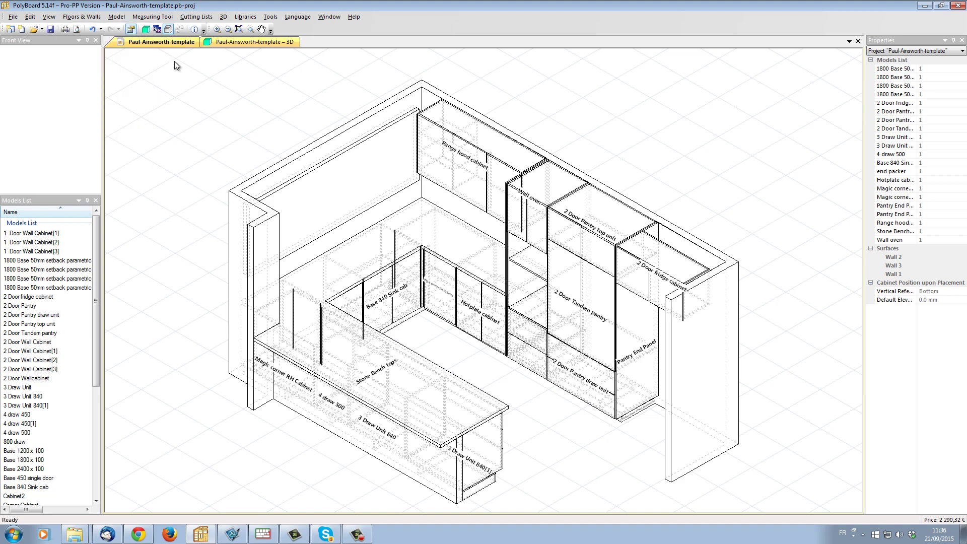
# Measure the horizontal distance between the inner top edges of the two facing end walls and make it a permanent dimension
pyautogui.click(167, 19)
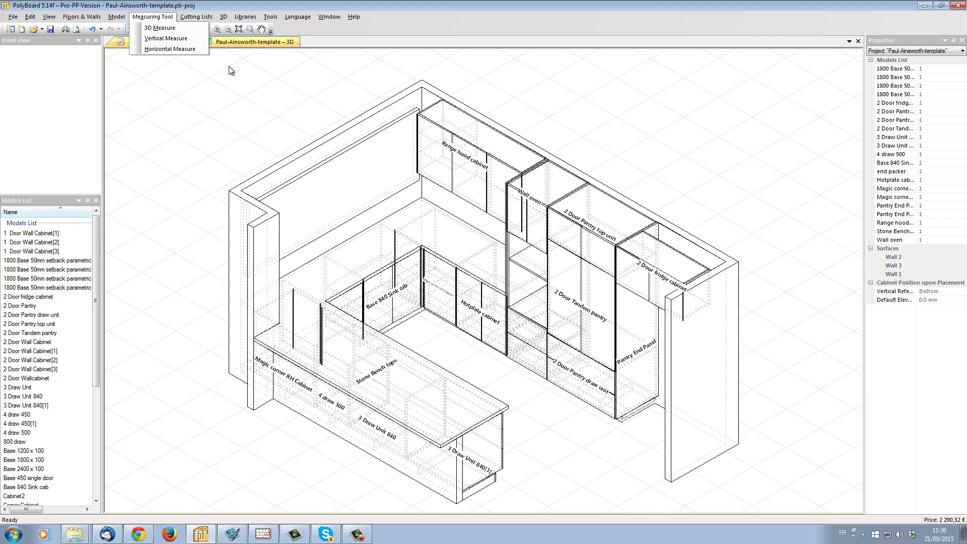
pyautogui.click(186, 49)
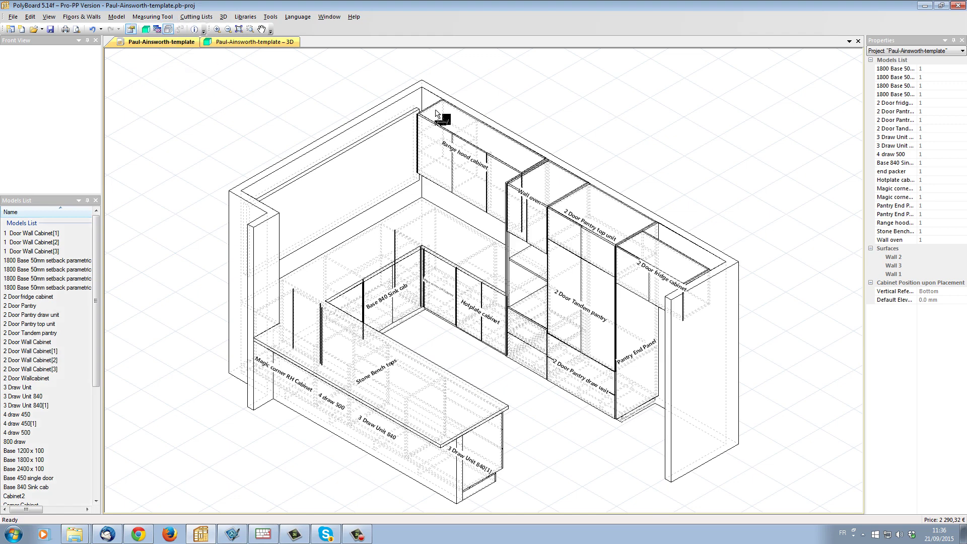
pyautogui.click(407, 99)
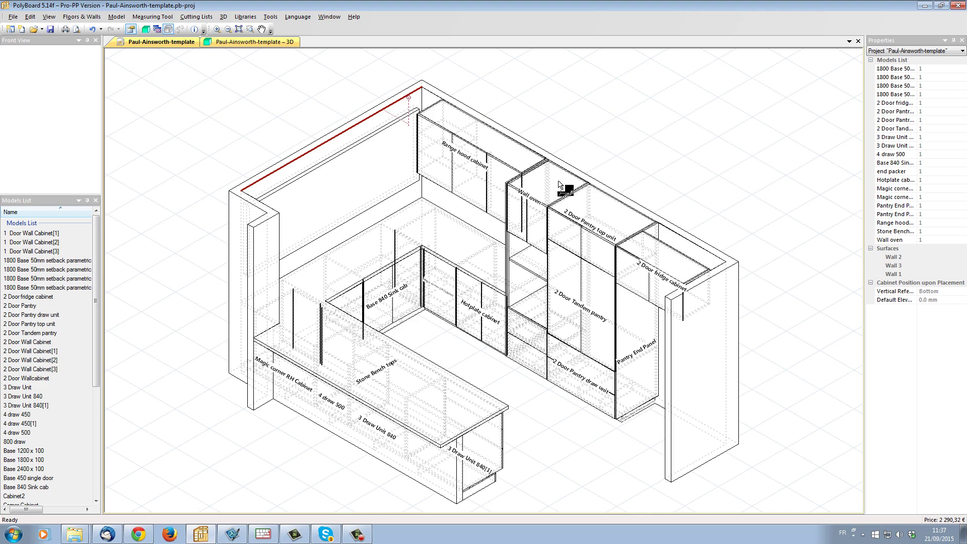
pyautogui.click(703, 277)
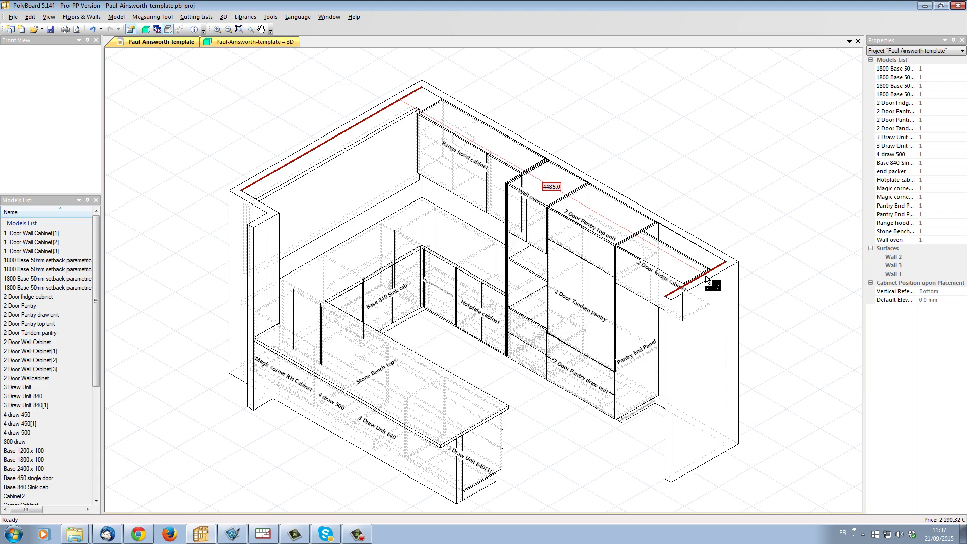
pyautogui.rightClick(550, 192)
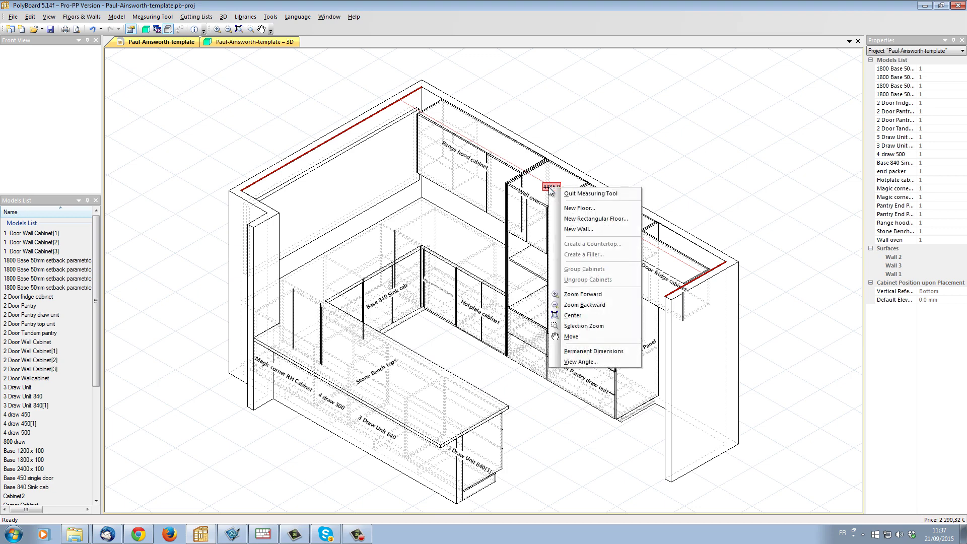
pyautogui.click(603, 351)
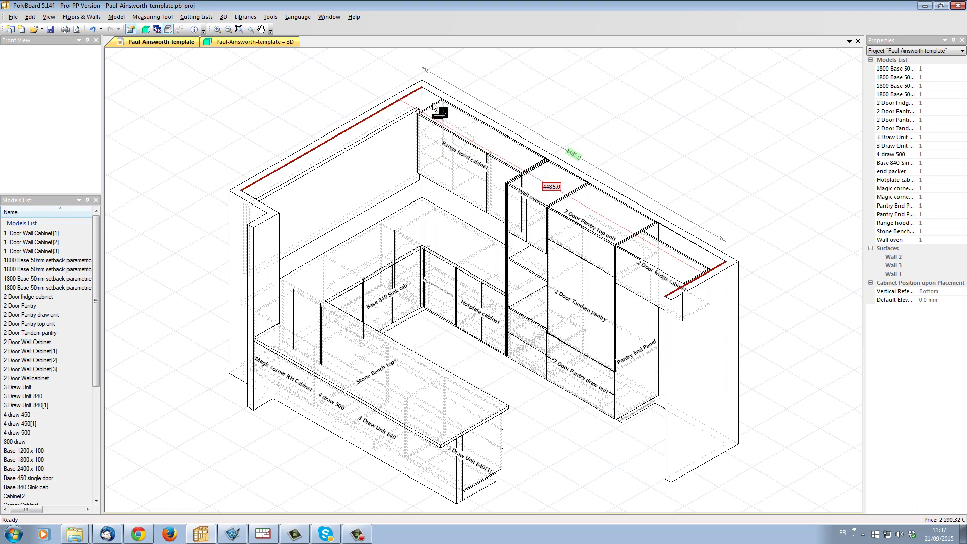
# Add a permanent horizontal dimension from the wall's inner edge to the near side of the range hood cabinet
pyautogui.scroll(5, 434, 106)
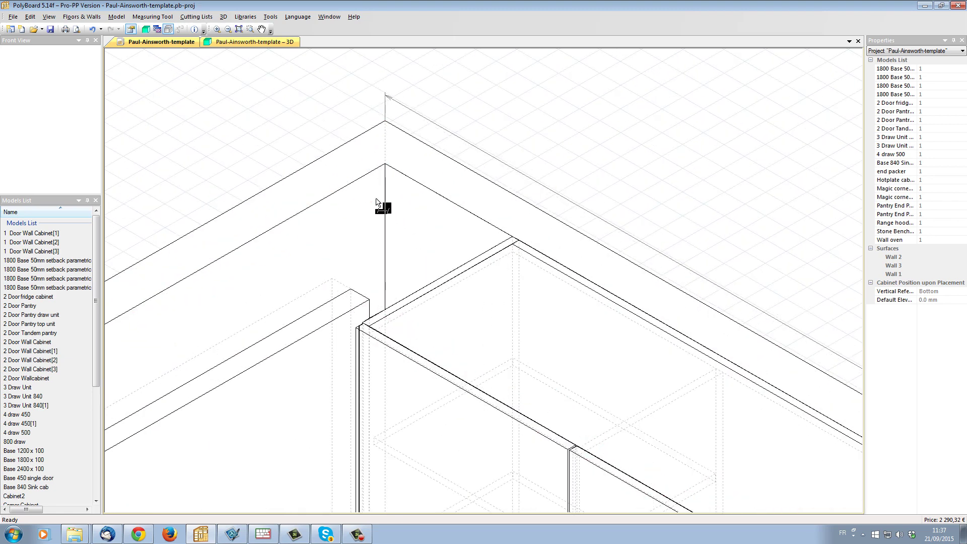
pyautogui.click(349, 185)
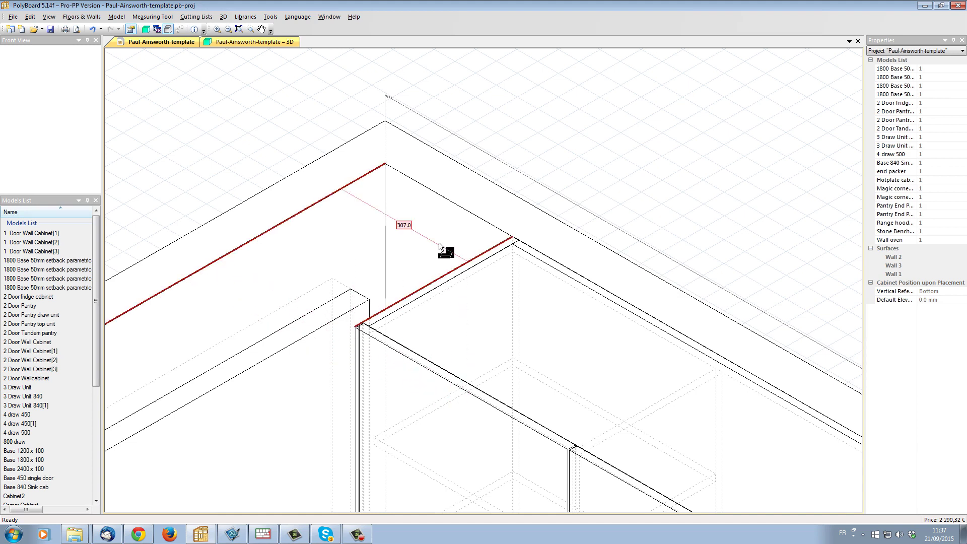
pyautogui.rightClick(404, 228)
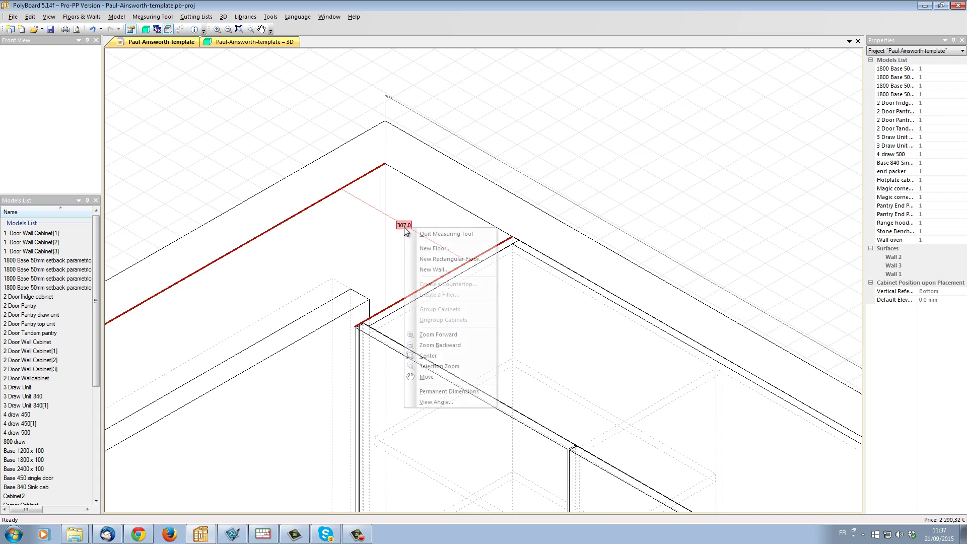
pyautogui.click(443, 392)
# Add a permanent horizontal dimension across the width of the range hood cabinet, up to the wall oven unit
pyautogui.scroll(3, 363, 190)
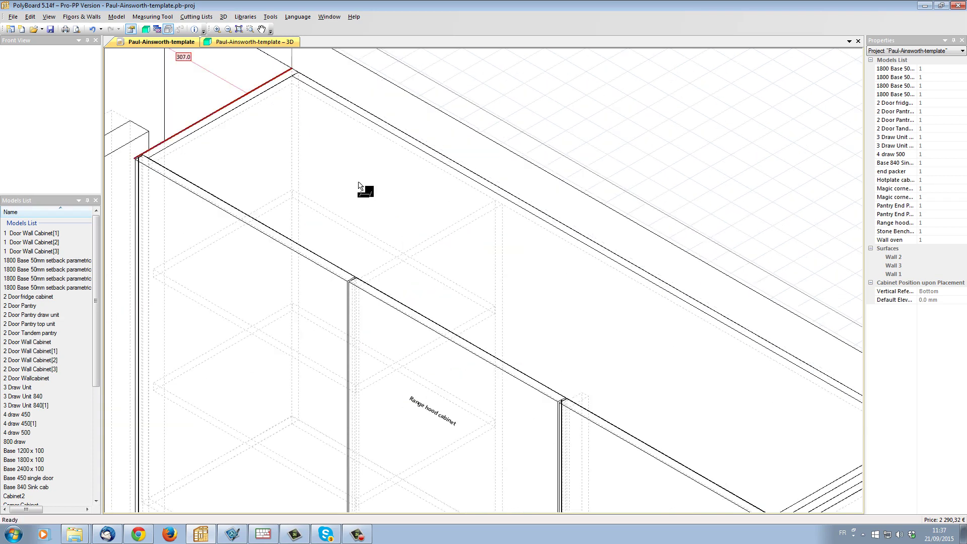
pyautogui.click(245, 98)
pyautogui.scroll(-2, 587, 259)
pyautogui.moveTo(587, 259); pyautogui.dragTo(378, 276, button='middle')
pyautogui.scroll(2, 432, 309)
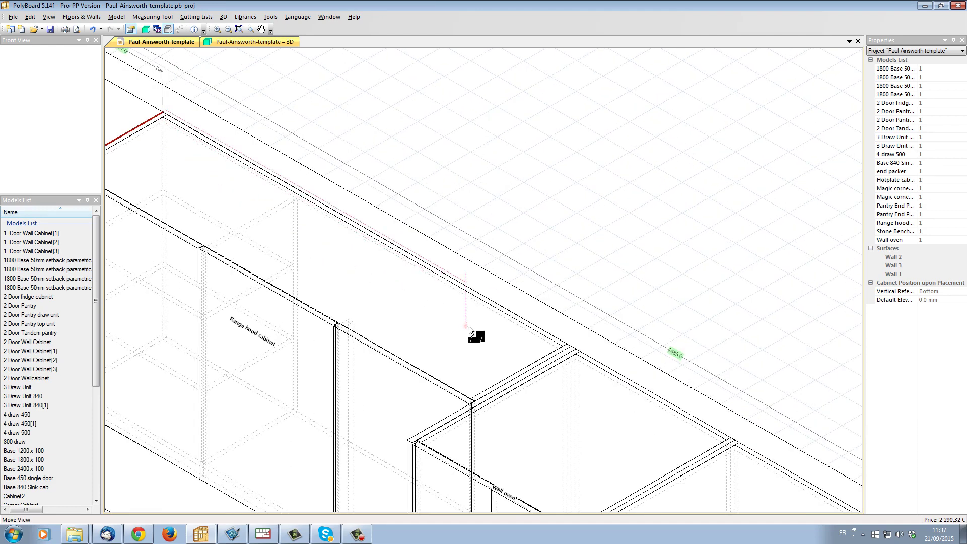
pyautogui.scroll(1, 473, 287)
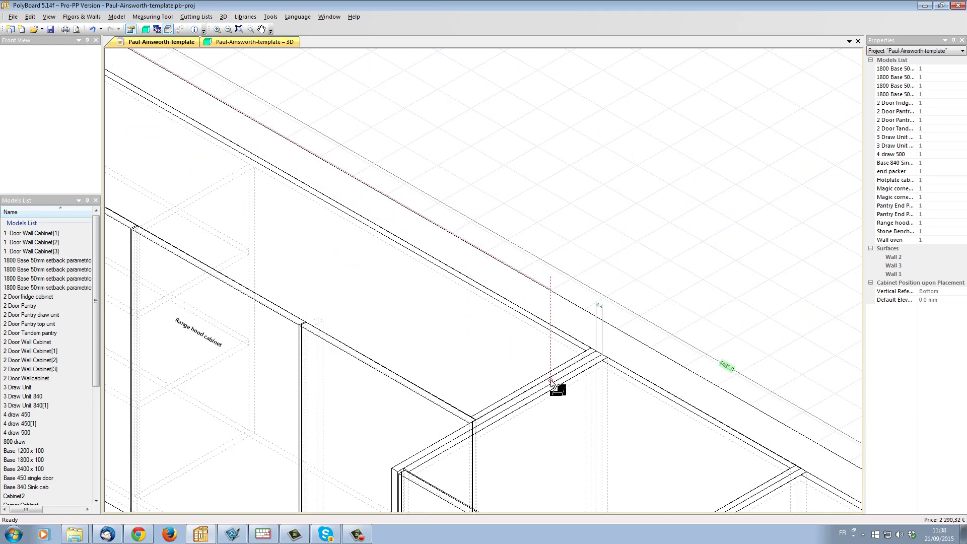
pyautogui.click(550, 383)
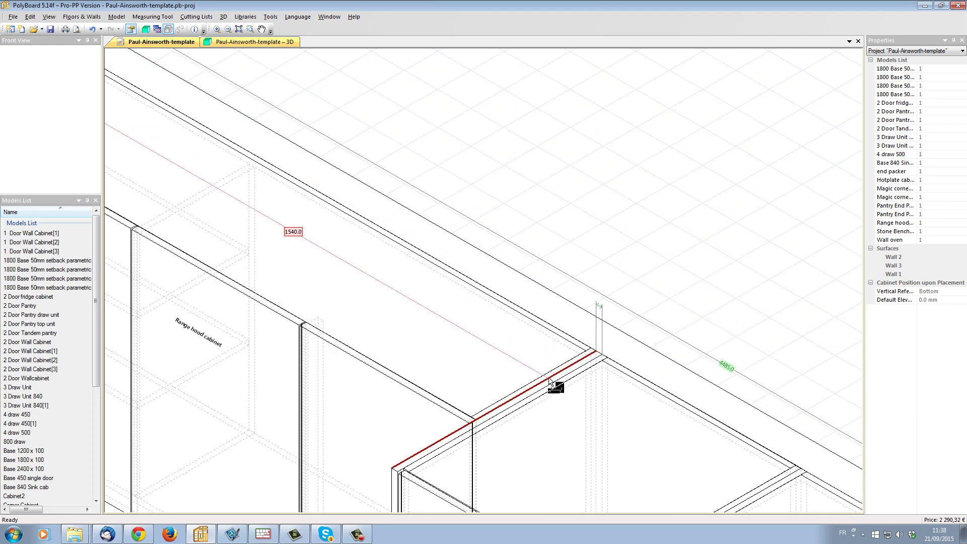
pyautogui.rightClick(294, 232)
pyautogui.click(358, 397)
# Add a permanent horizontal dimension across the top width of the wall oven unit
pyautogui.moveTo(577, 379); pyautogui.dragTo(444, 259, button='middle')
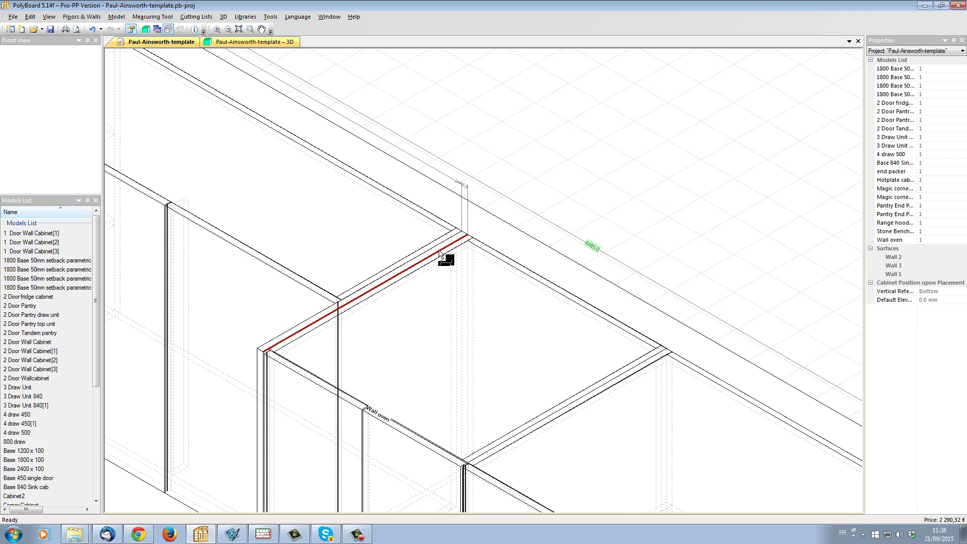
pyautogui.scroll(-5, 557, 346)
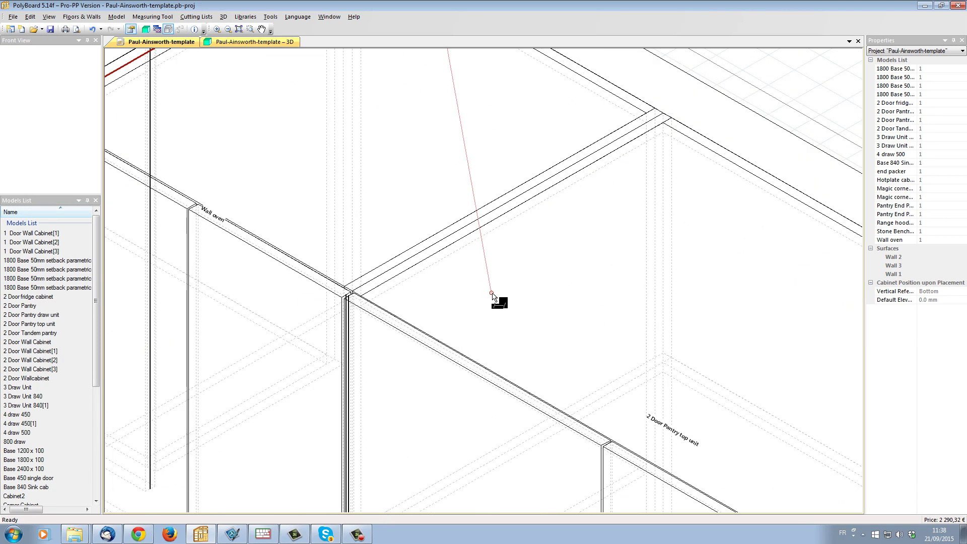
pyautogui.scroll(5, 501, 299)
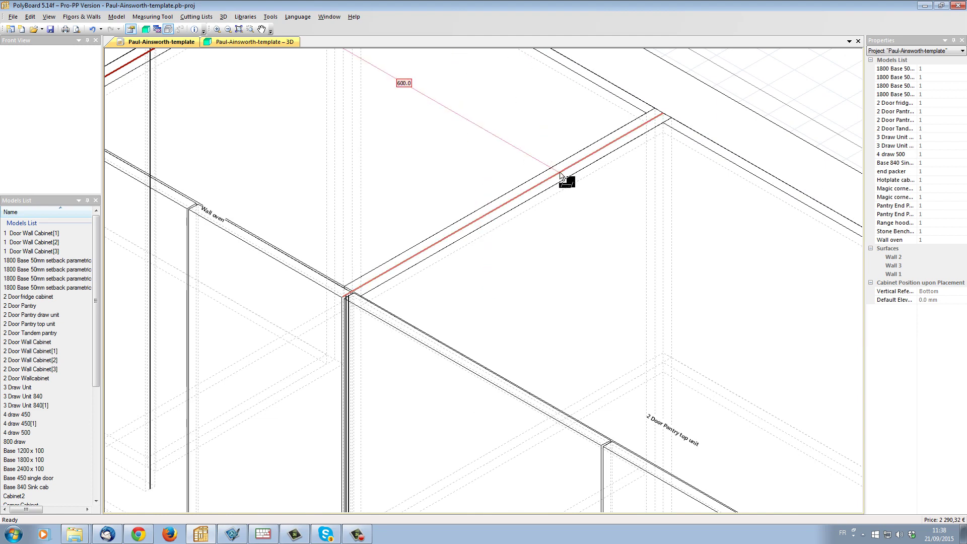
pyautogui.rightClick(406, 84)
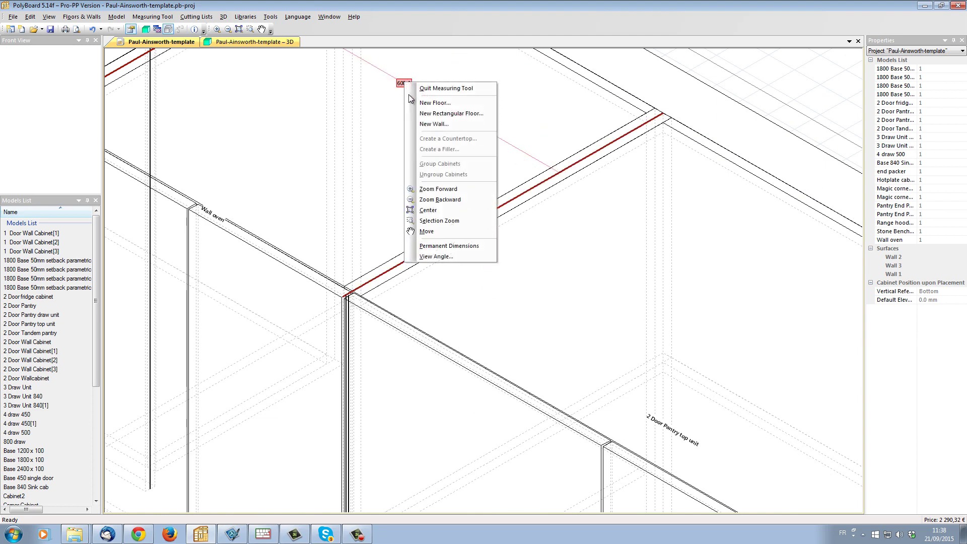
pyautogui.click(453, 245)
# Add a permanent horizontal dimension across the width of the 2 Door Pantry top unit
pyautogui.scroll(-2, 509, 282)
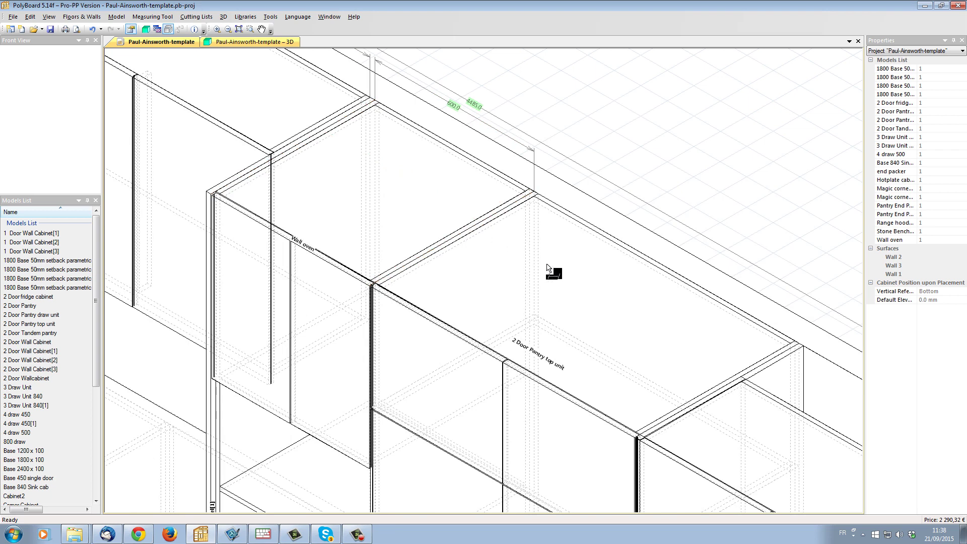
pyautogui.click(476, 225)
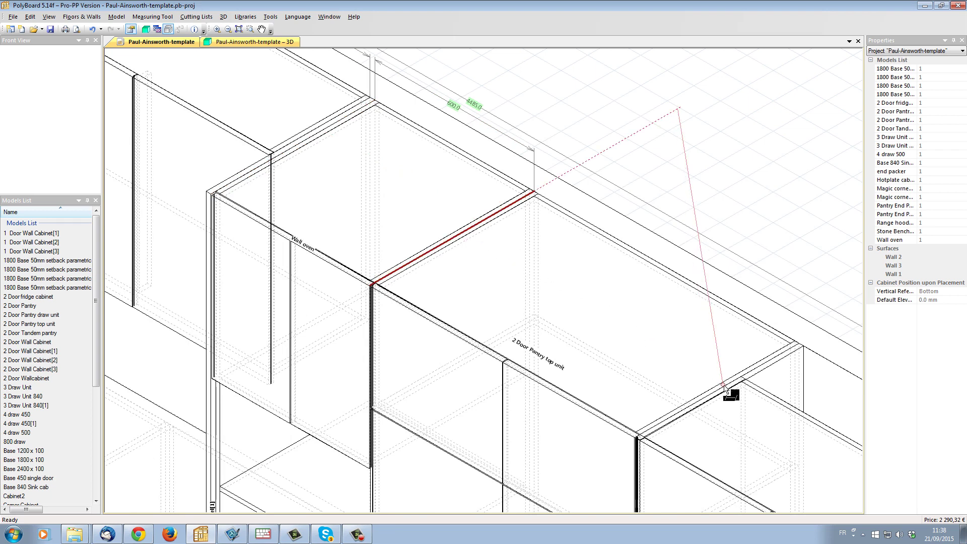
pyautogui.rightClick(586, 311)
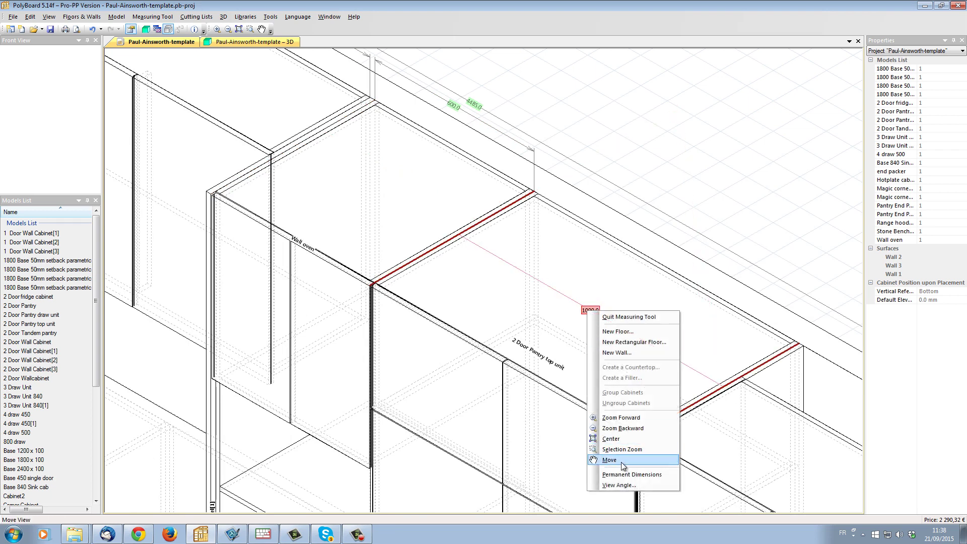
pyautogui.click(628, 475)
# Add a permanent horizontal dimension across the width of the 2 Door fridge cabinet
pyautogui.click(455, 229)
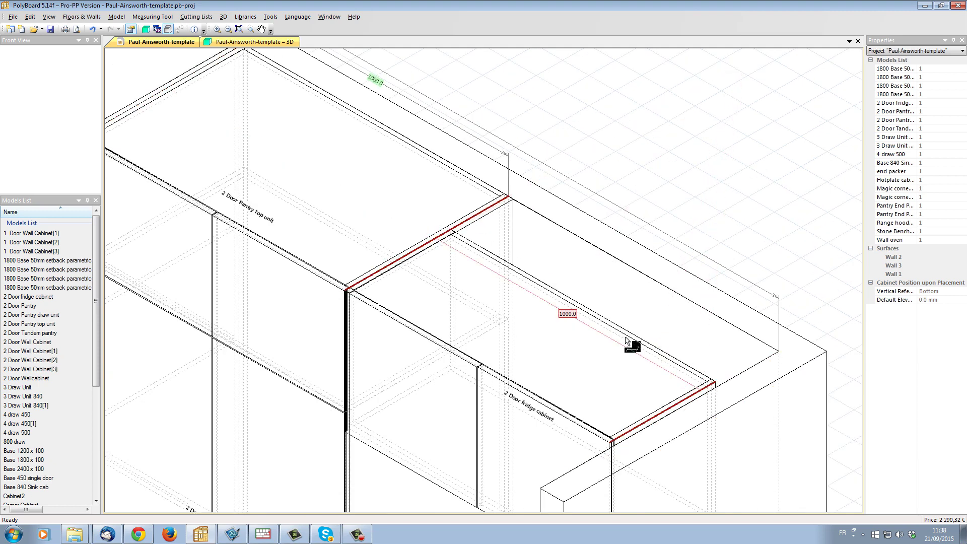
pyautogui.rightClick(571, 316)
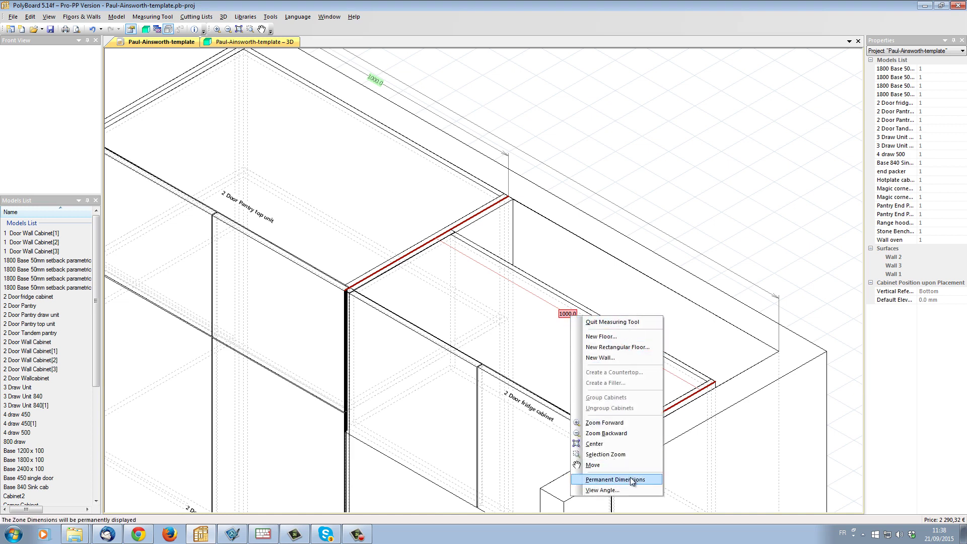
pyautogui.click(615, 479)
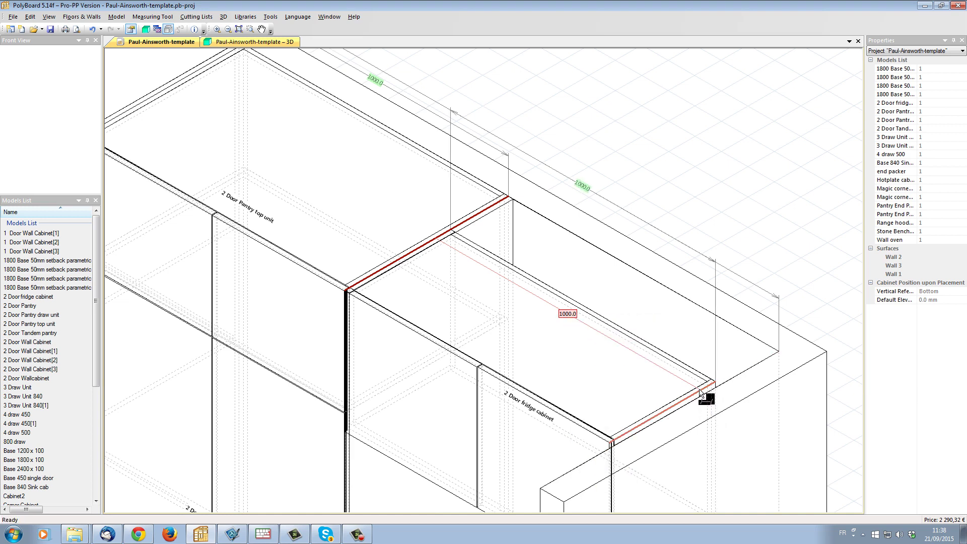
# Measure the gap between the 2 Door fridge cabinet and the end wall, and quit the measuring tool
pyautogui.click(701, 393)
pyautogui.click(700, 392)
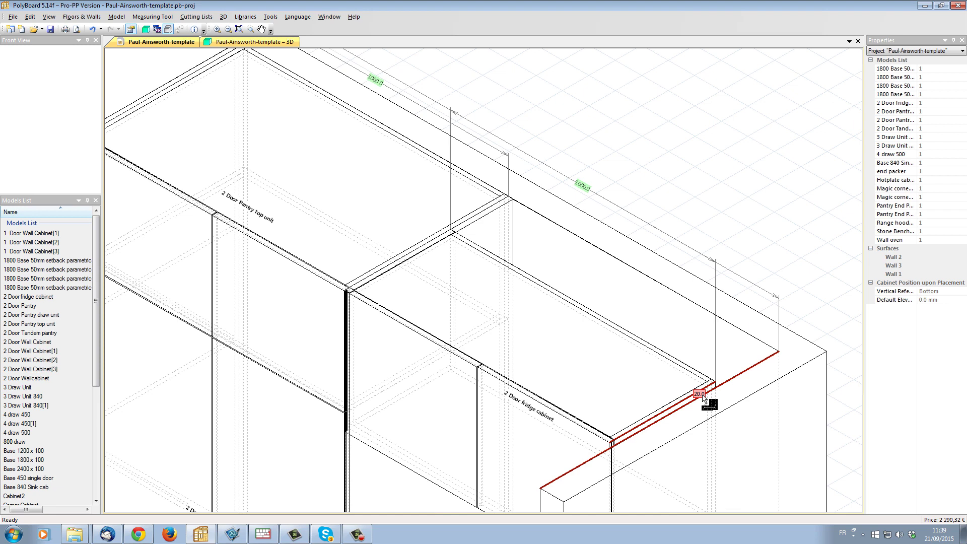
pyautogui.rightClick(542, 261)
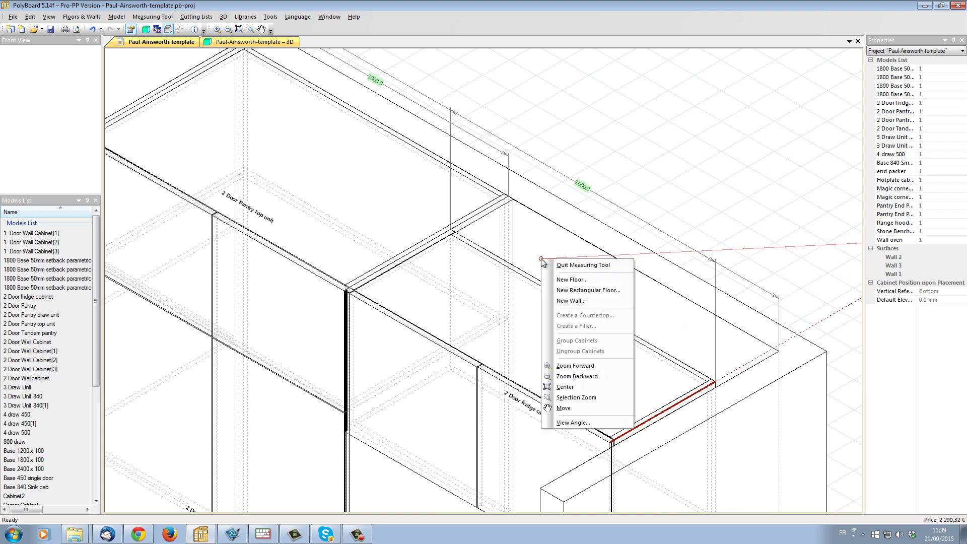
pyautogui.click(554, 261)
pyautogui.scroll(-5, 564, 267)
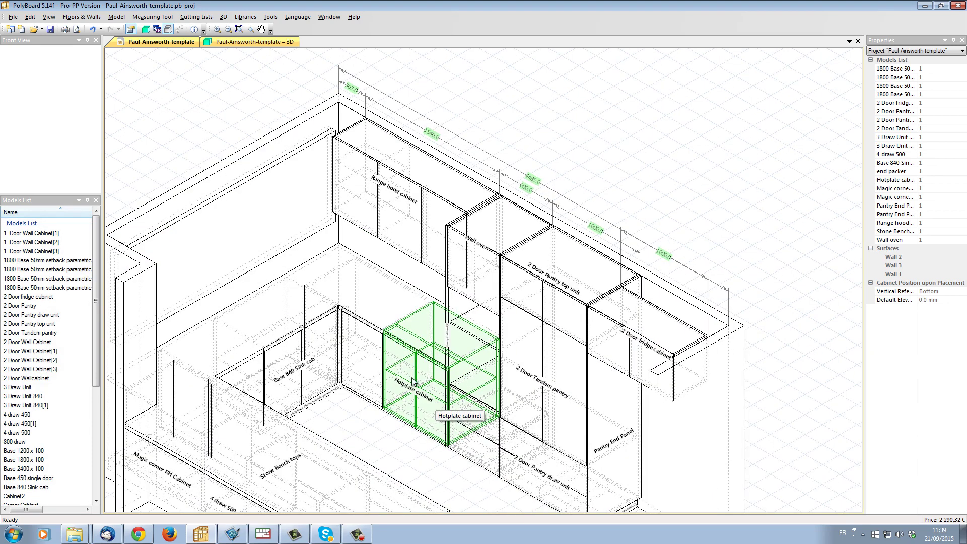
# Preview the printout and examine the permanent dimensions on the enlarged "left view" page
pyautogui.click(11, 17)
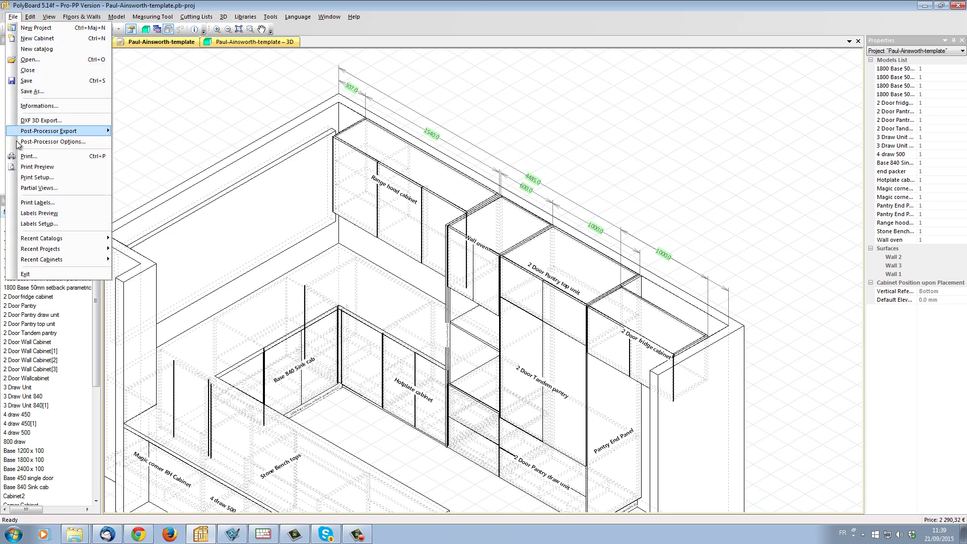
pyautogui.click(35, 170)
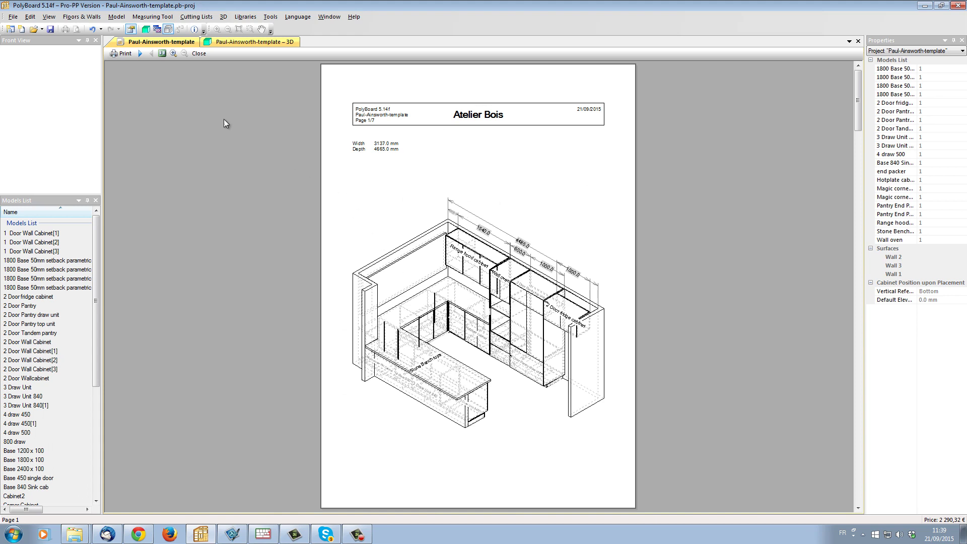
pyautogui.click(139, 54)
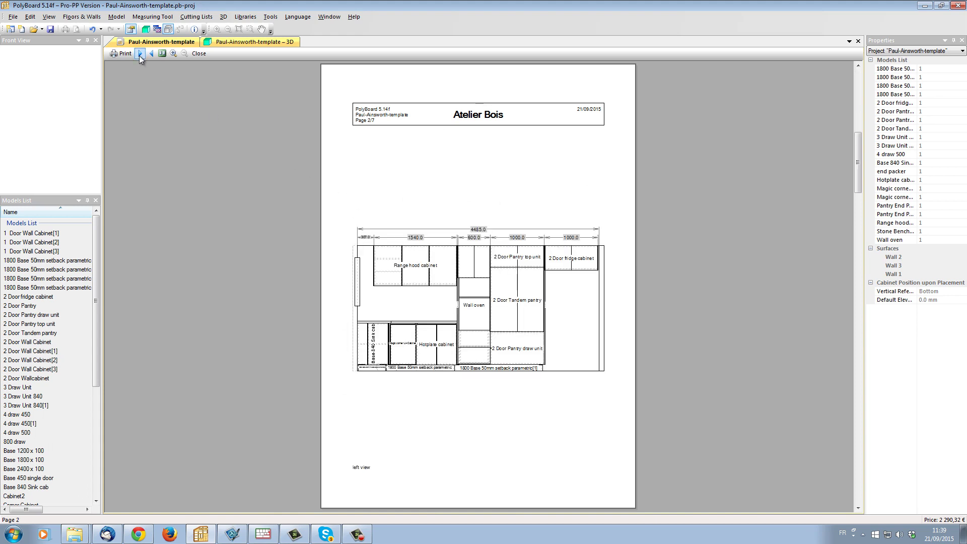
pyautogui.click(492, 259)
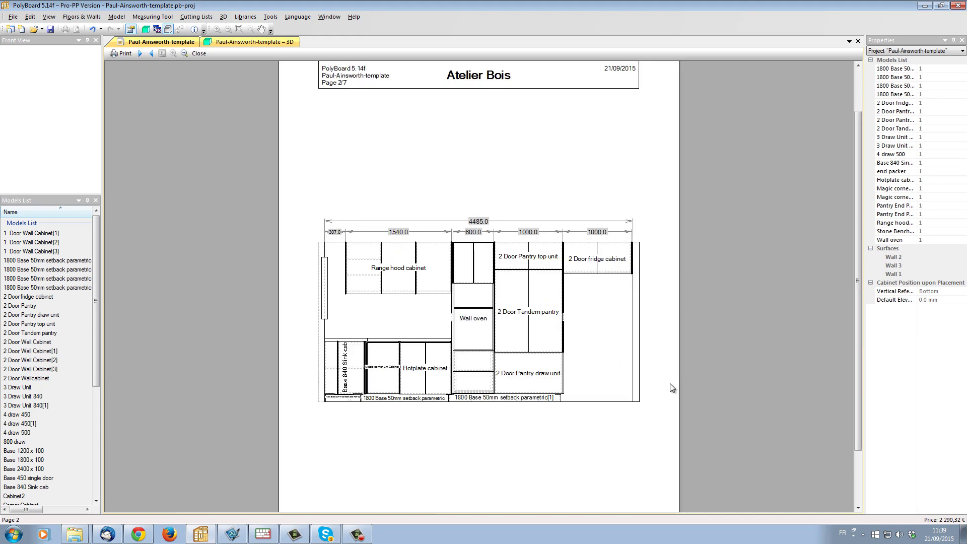